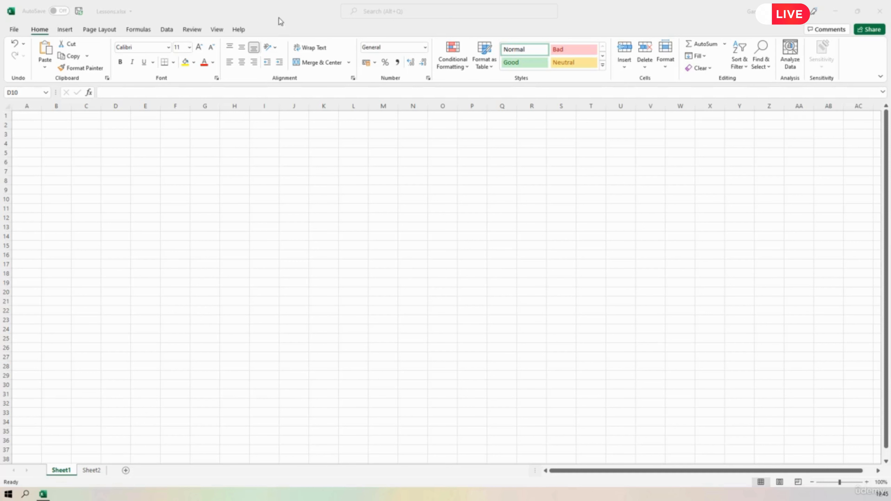
Enter the sample text "fdsdfjfffgfhgfffdfd" in cell D10 so that it is longer than the column width.
click(280, 21)
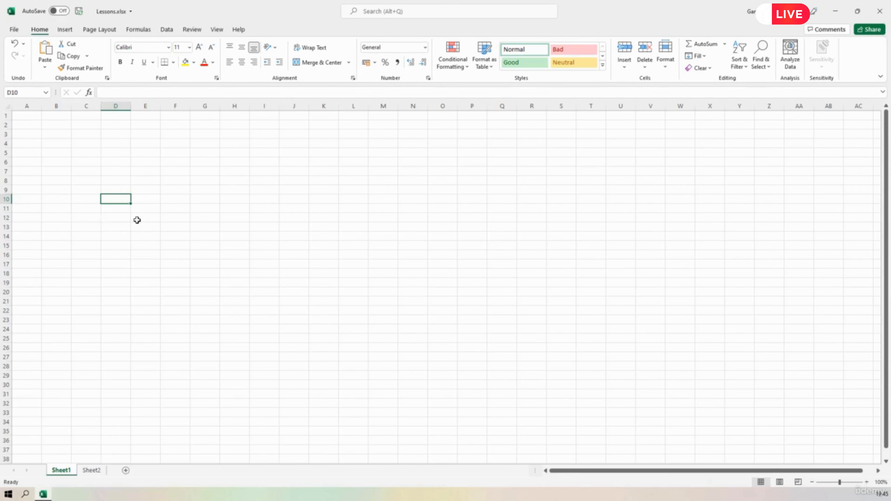
text(fdsdfjff)
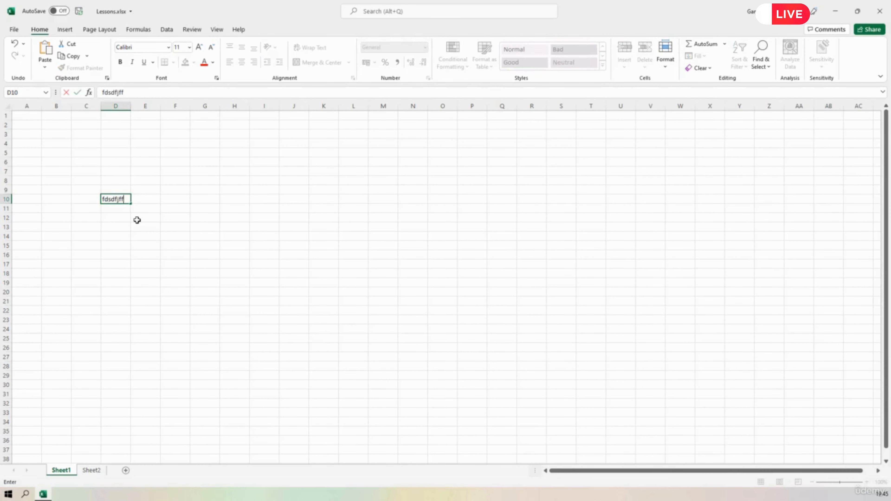
text(fgfhgfffdfd)
key(Return)
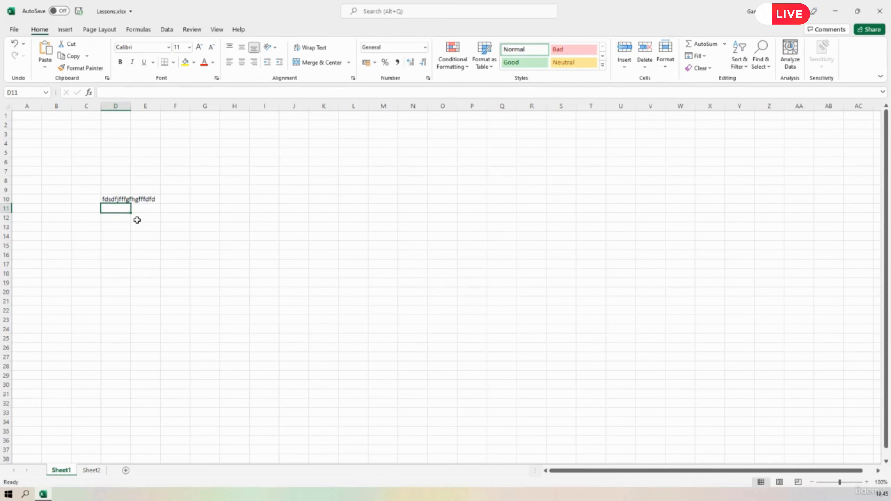
Enter the text "zxcvcxzxc" in cell E10, beside the long text in D10.
key(Up)
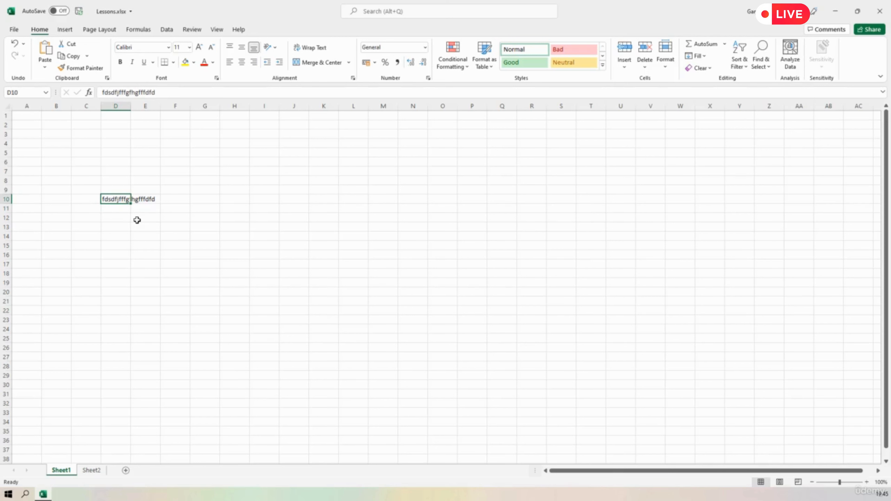
key(Right)
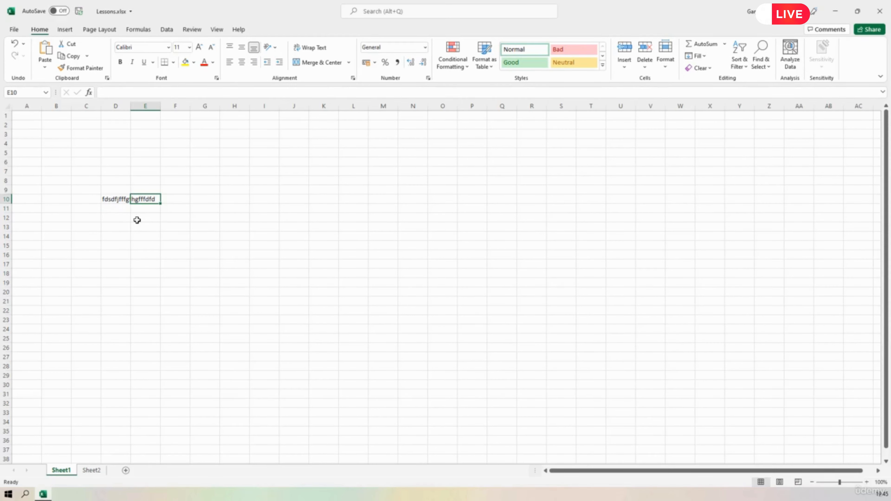
text(zxcvcxzxc)
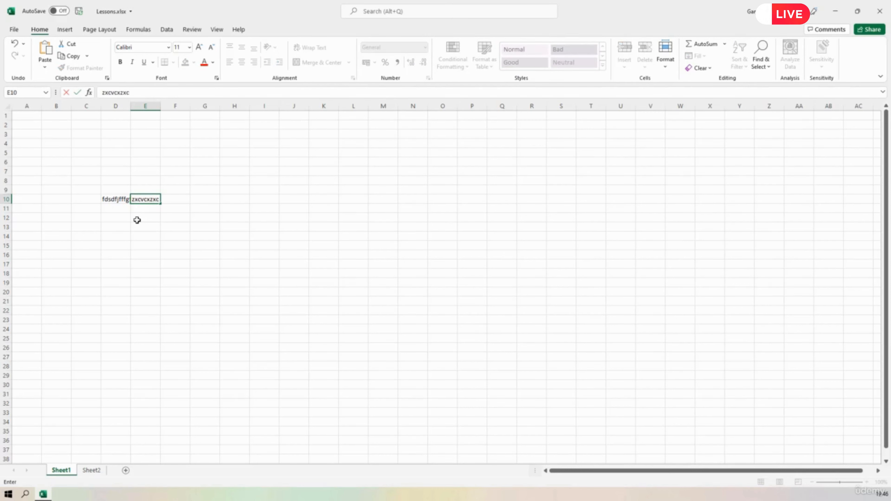
key(Return)
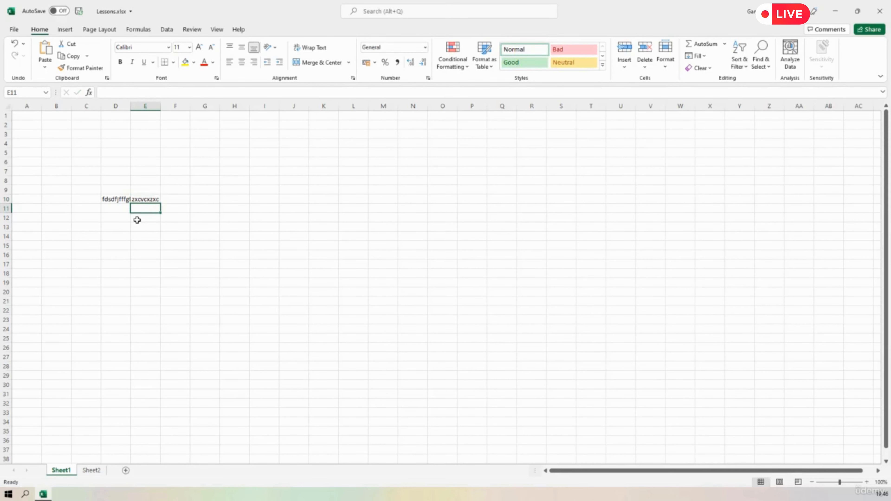
Compare the full stored contents of cells D10 and E10 with what each cell displays in the grid.
click(122, 200)
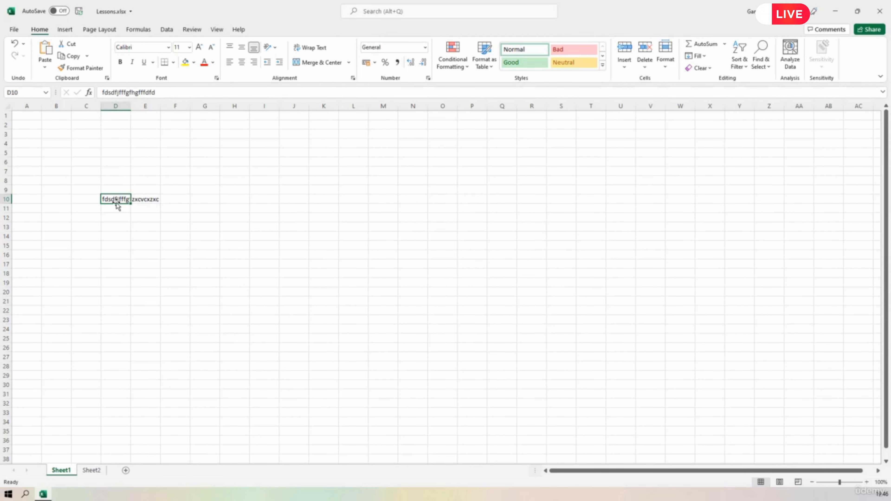
click(124, 220)
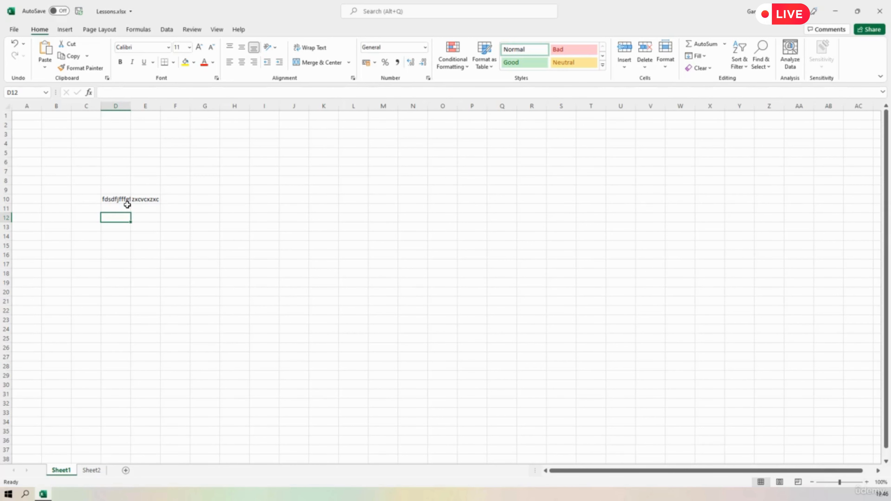
click(121, 201)
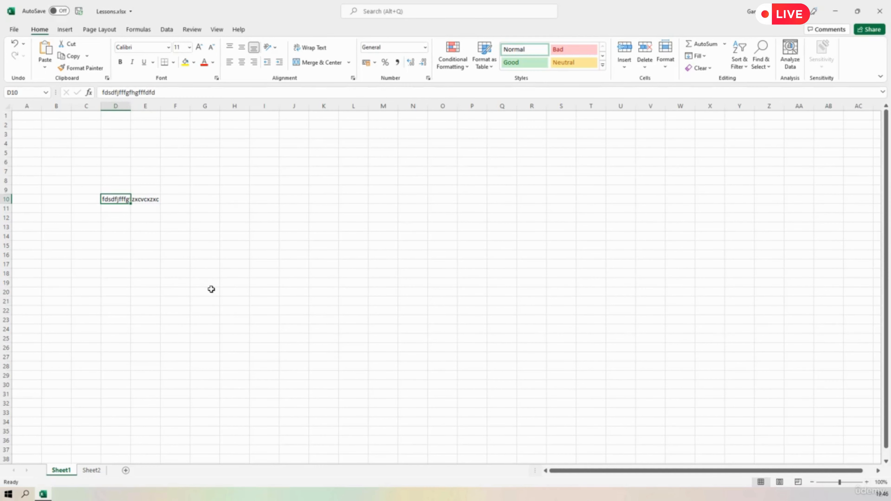
click(140, 198)
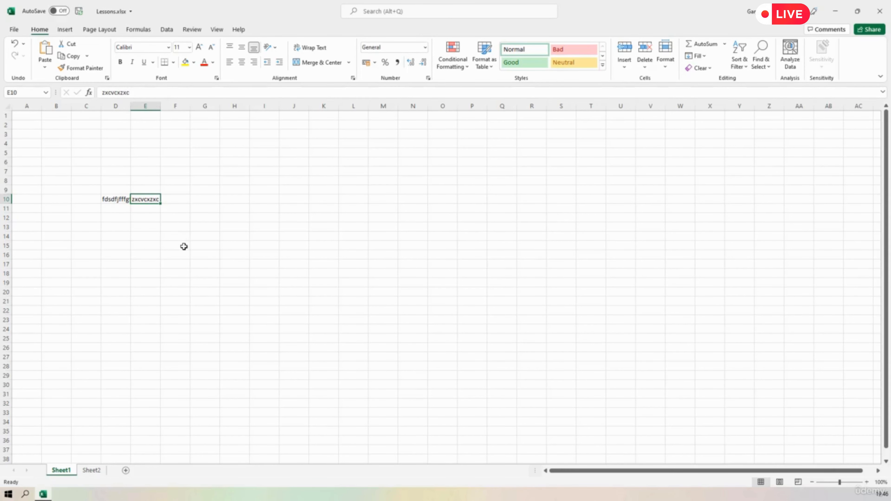
click(114, 200)
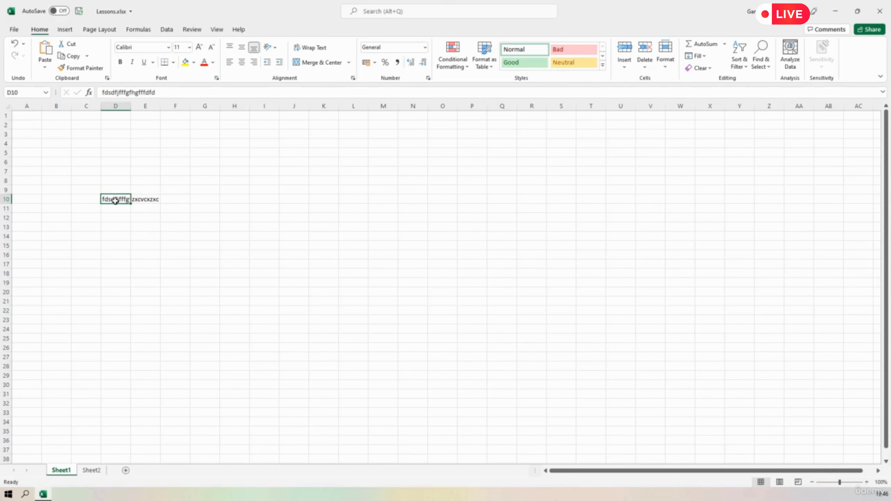
click(150, 199)
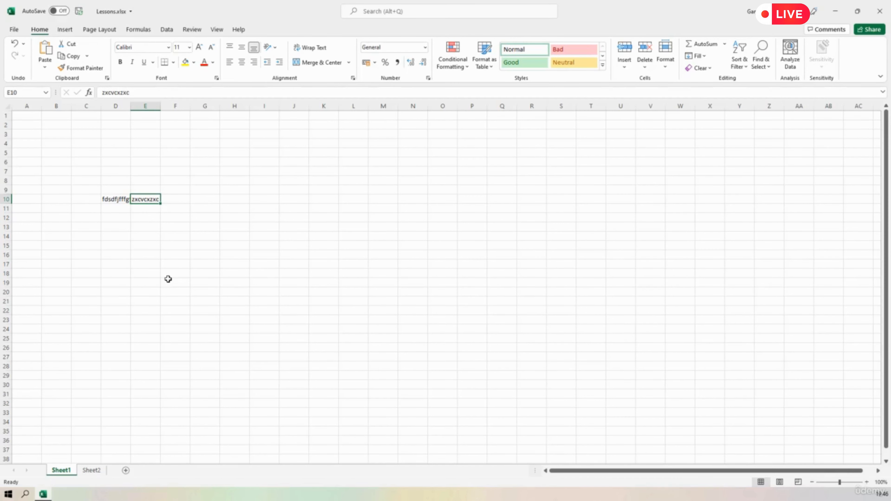
click(106, 198)
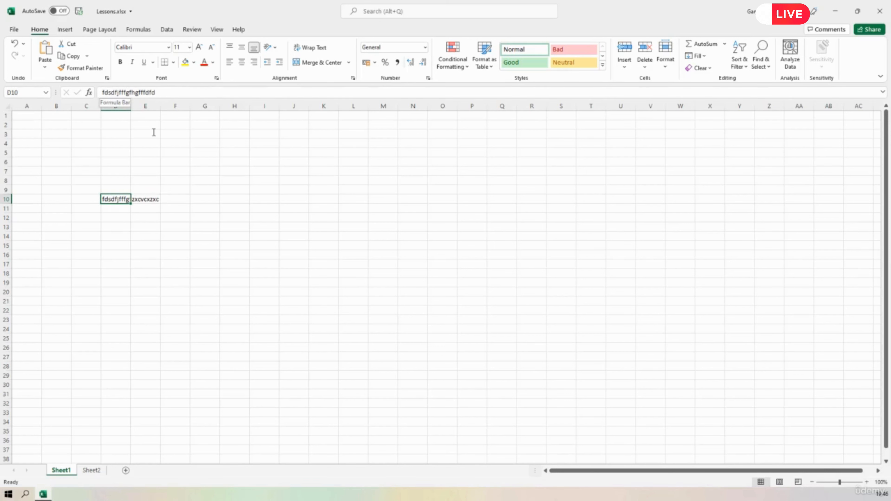
click(151, 248)
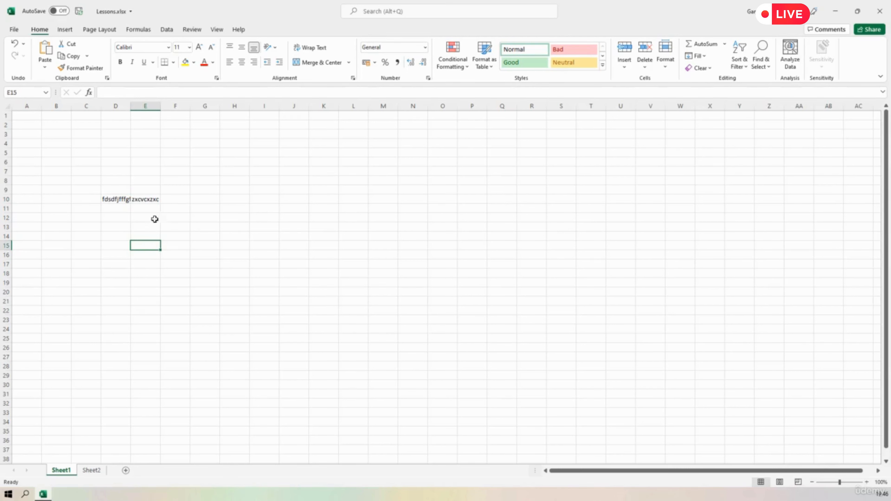
Widen column D by hand in stages until the whole text in D10 fits inside the column.
click(117, 102)
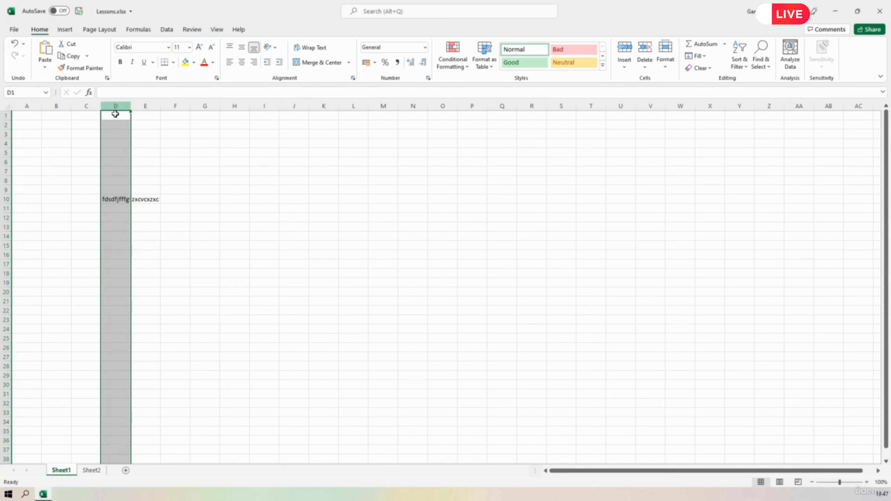
click(144, 104)
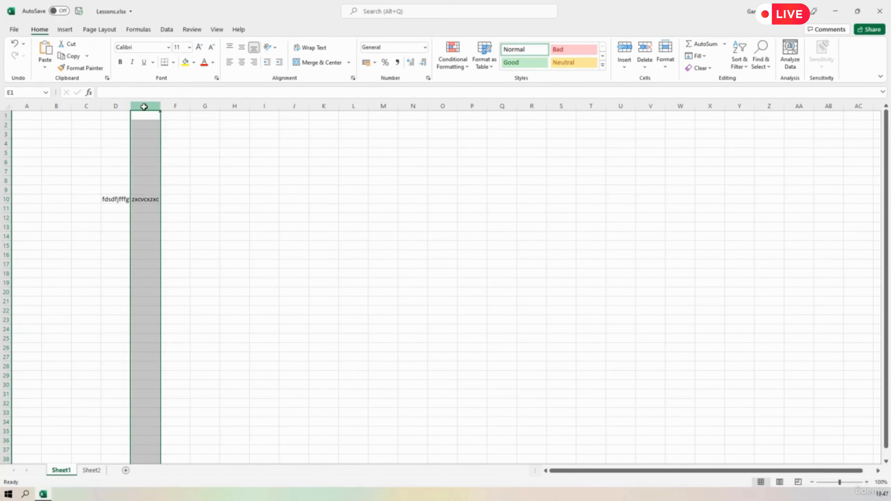
click(120, 104)
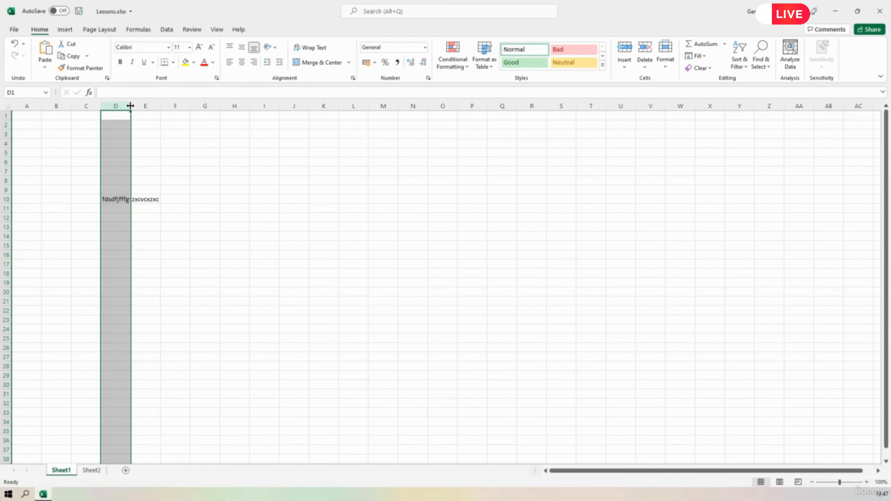
drag(129, 106, 130, 106)
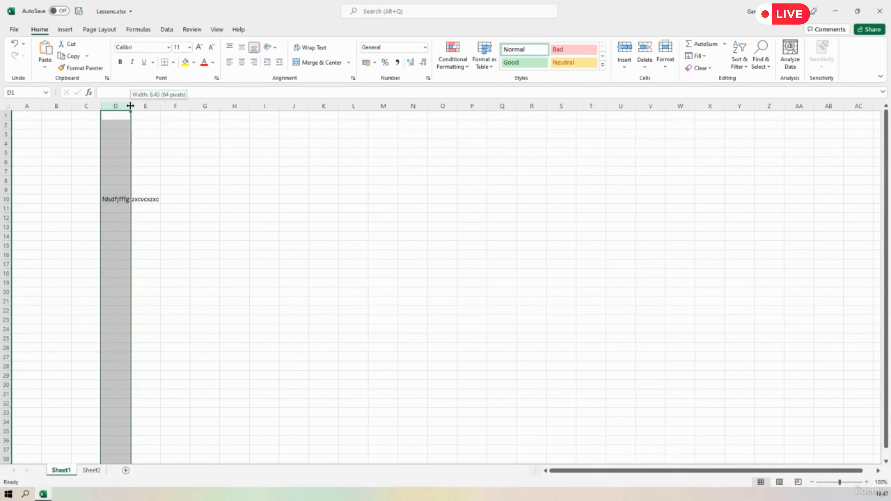
drag(130, 106, 140, 106)
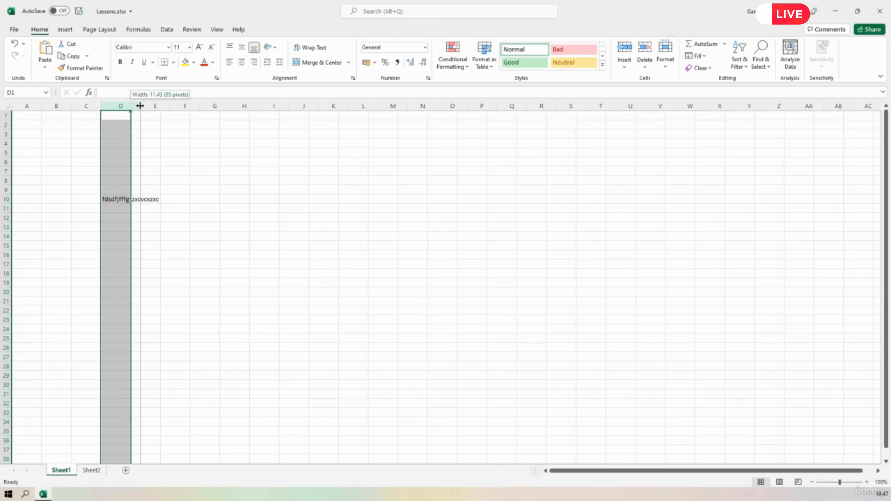
drag(140, 106, 148, 106)
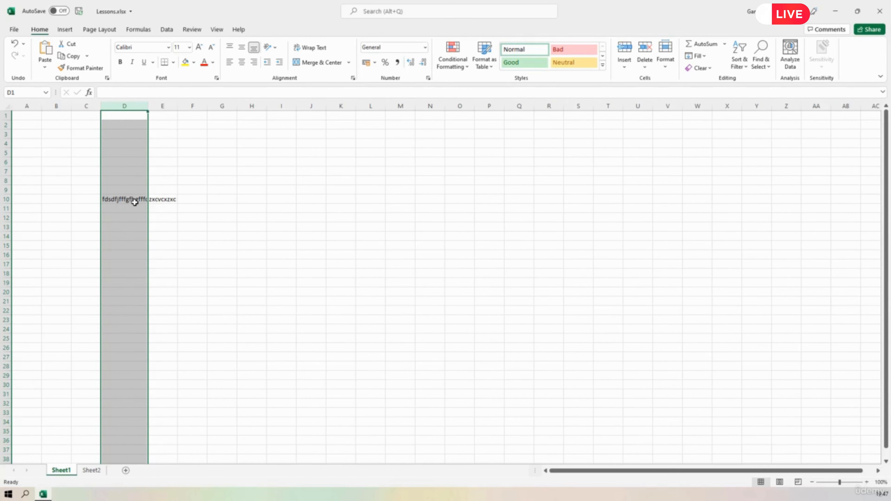
drag(147, 105, 158, 106)
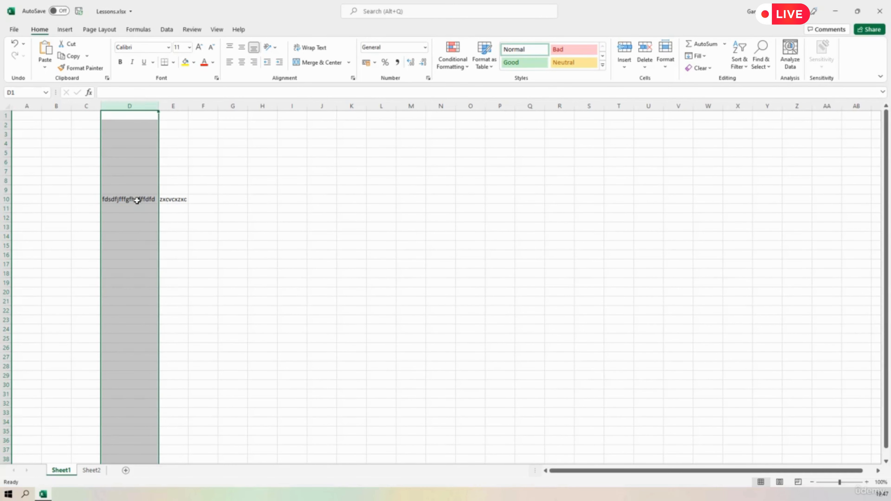
Narrow column D by hand, widen it to nearly the text's length, and shrink it back to about its original width.
drag(156, 106, 129, 106)
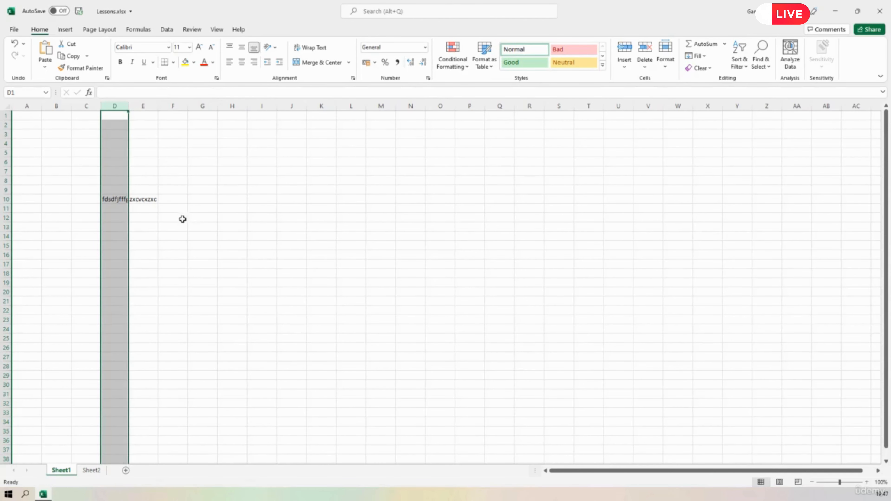
click(181, 227)
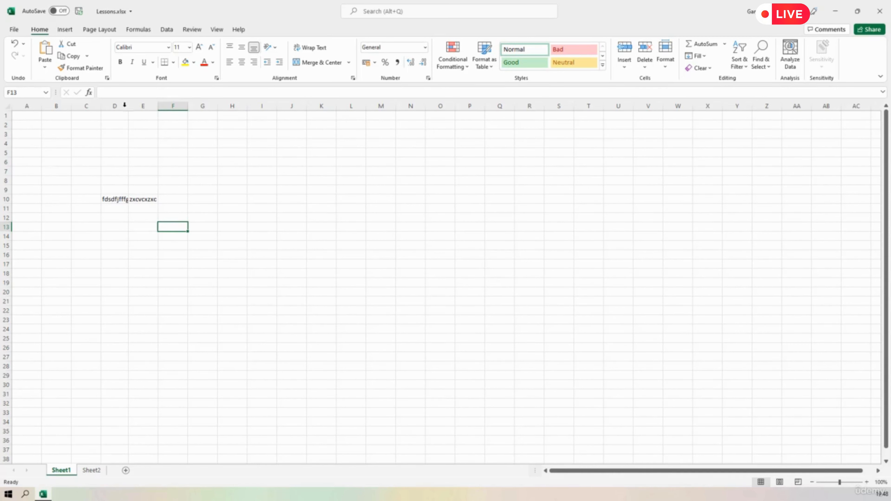
click(111, 105)
drag(130, 106, 173, 106)
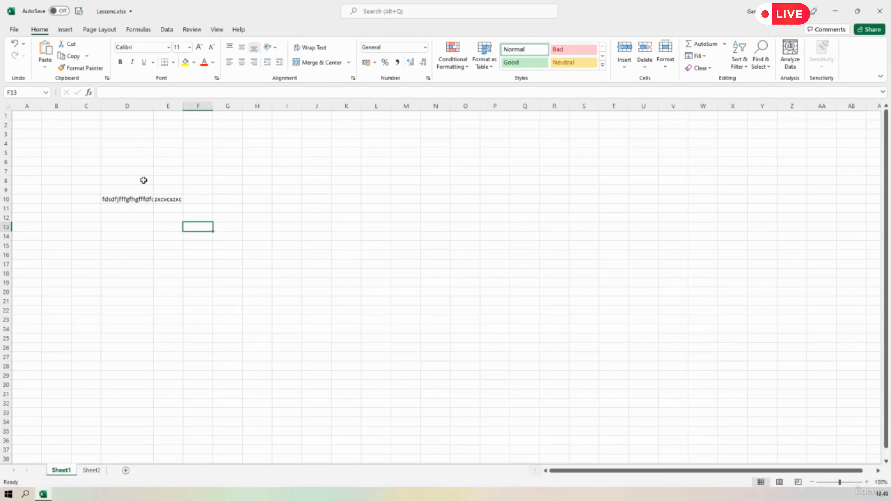
drag(153, 106, 129, 110)
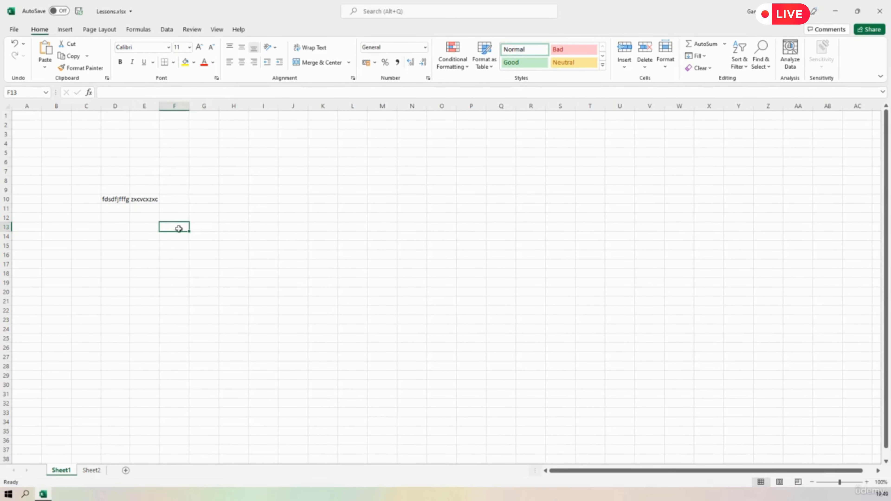
Select cell F10 and AutoFit the widths of columns D and E to their contents.
click(178, 200)
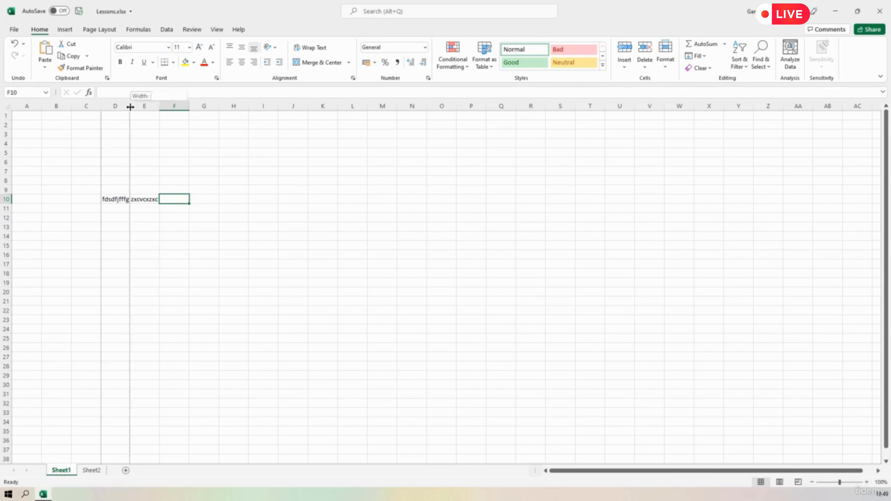
double_click(130, 107)
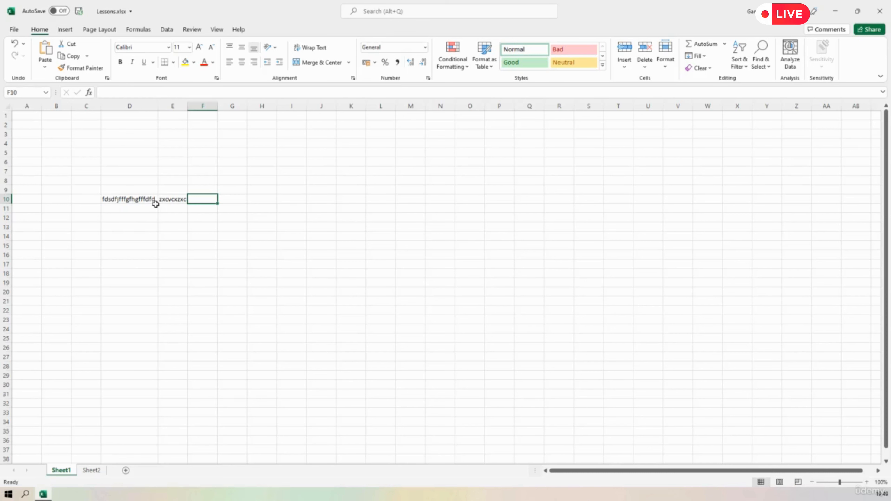
double_click(187, 106)
Enter "caT" in cell F10 and AutoFit column F to that short text.
text(caT)
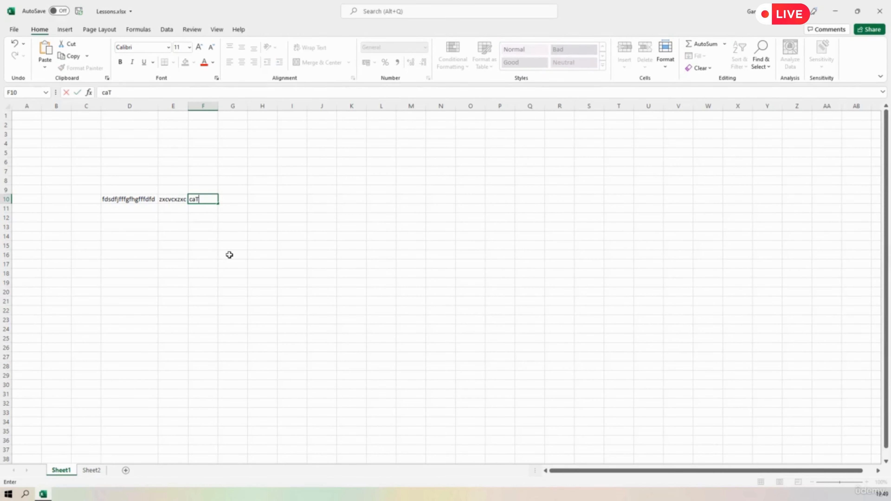
key(Return)
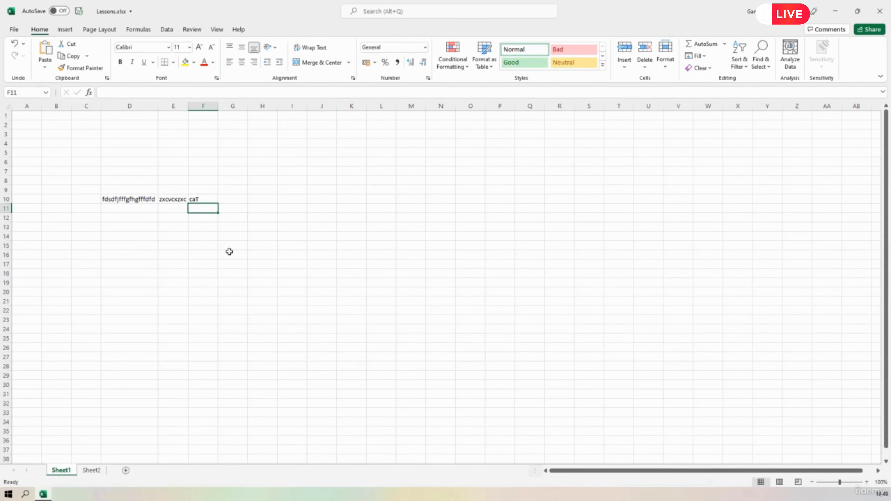
double_click(218, 106)
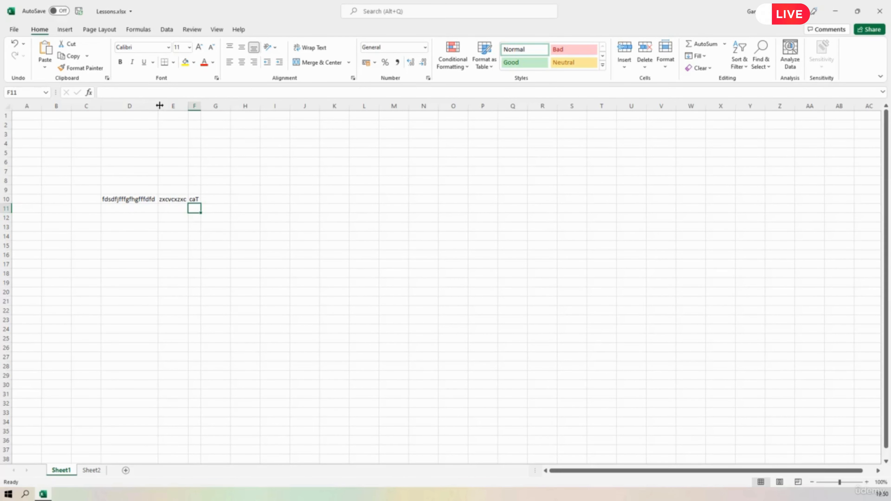
Narrow column D and AutoFit it again, and widen the empty column H and shrink it back to about its original width.
drag(158, 106, 131, 107)
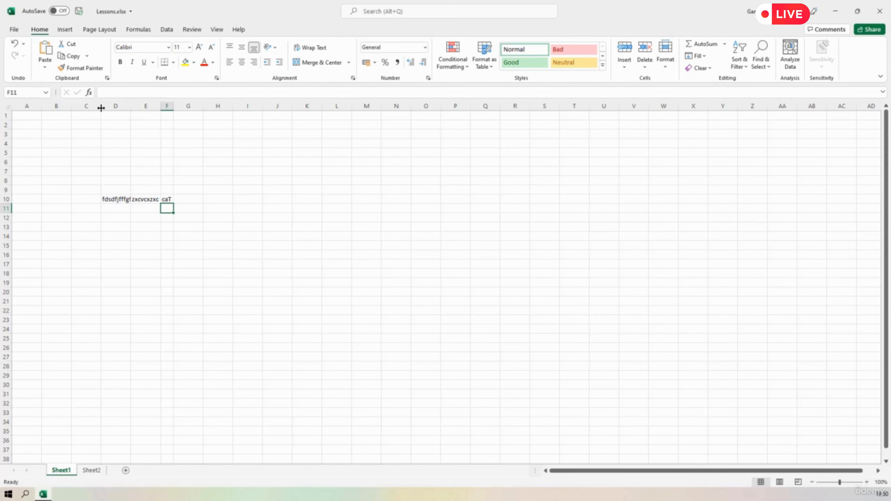
double_click(131, 106)
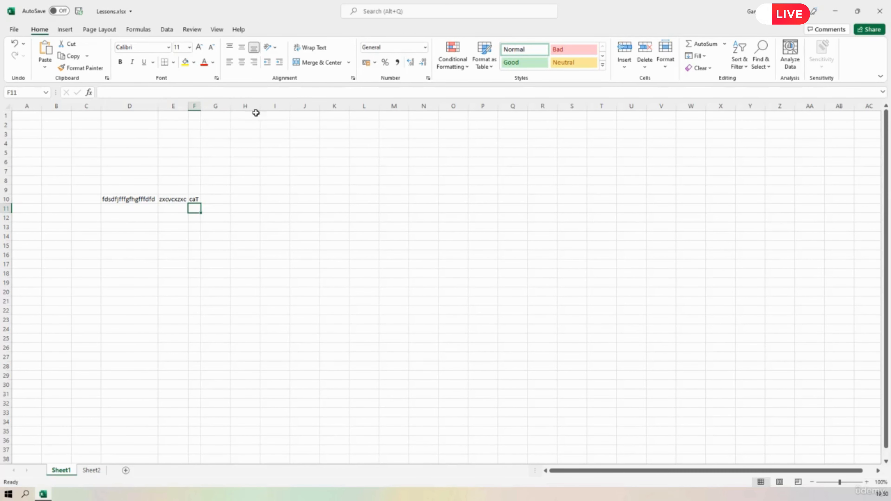
drag(259, 106, 292, 107)
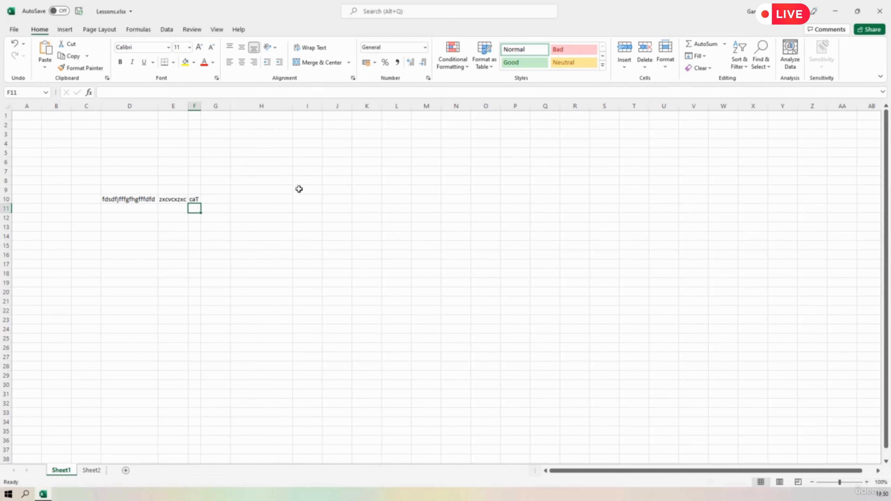
drag(294, 105, 261, 105)
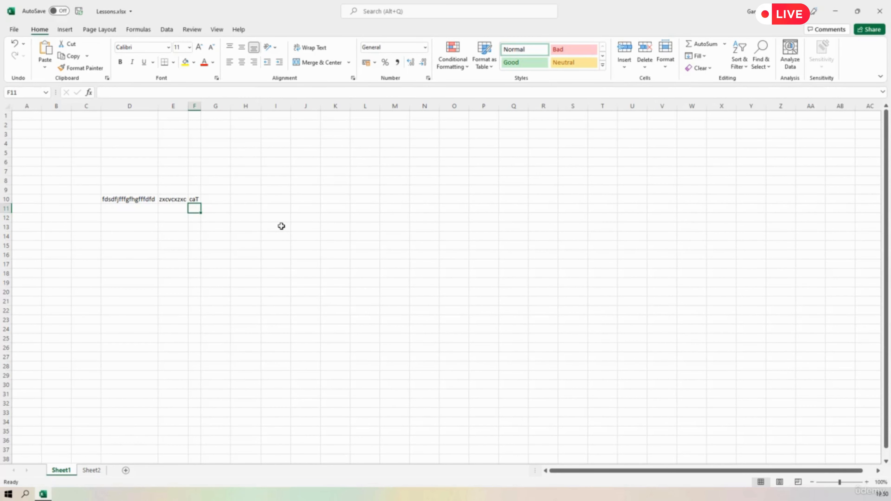
Select columns D to J and resize them together, first widening them all equally and finally narrowing them below the long text's length.
drag(134, 104, 305, 105)
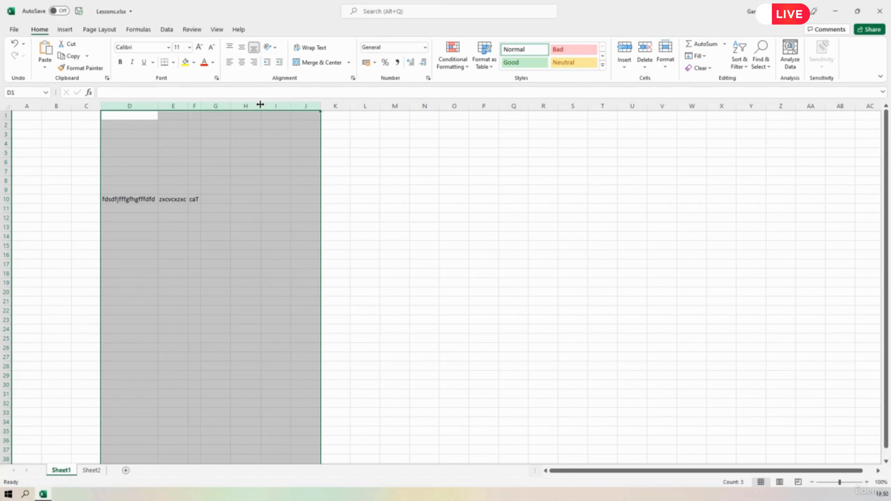
drag(260, 104, 264, 105)
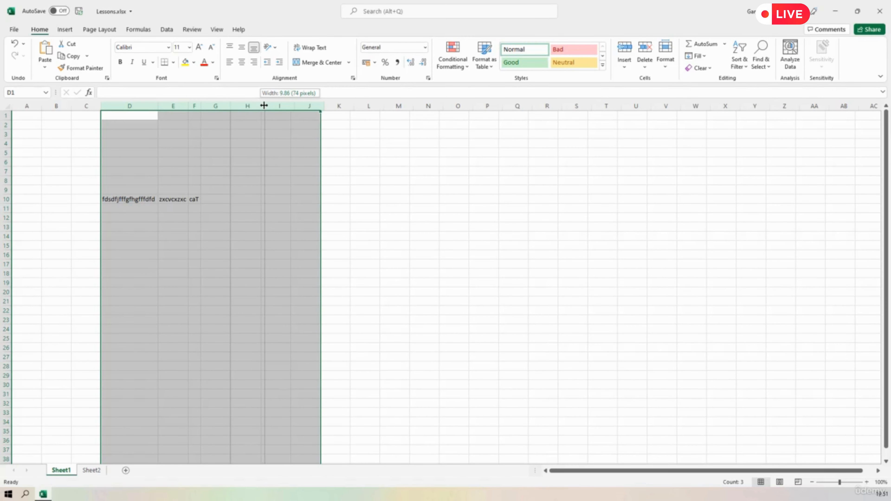
drag(264, 106, 263, 105)
drag(264, 105, 264, 105)
drag(264, 105, 276, 106)
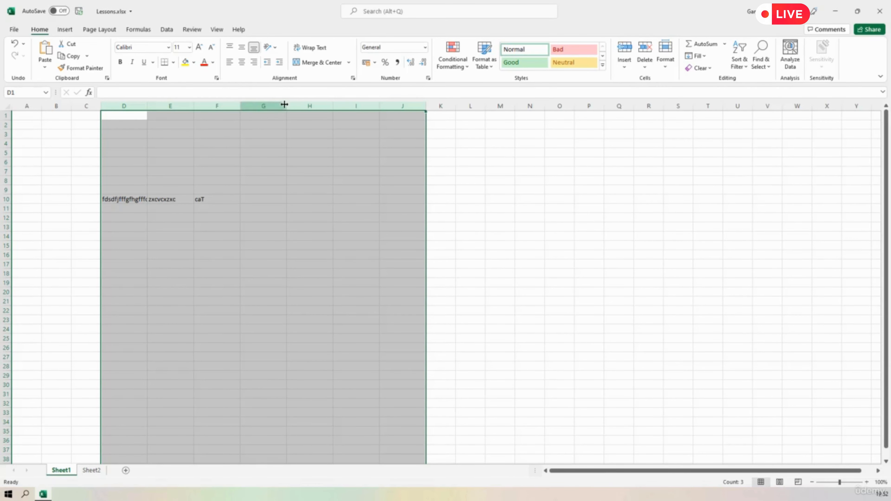
drag(287, 106, 265, 110)
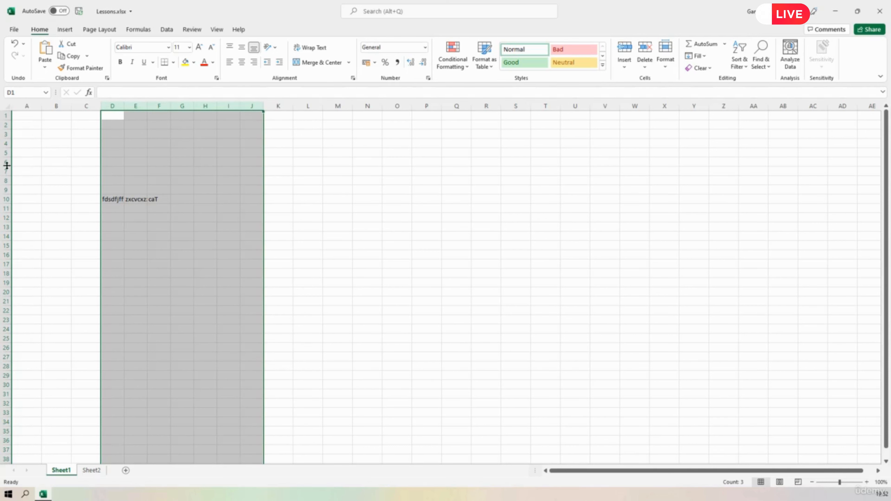
Increase the height of rows 6 to 15 together, AutoFit them back to their contents, and deselect them by choosing cell D18.
drag(4, 162, 8, 245)
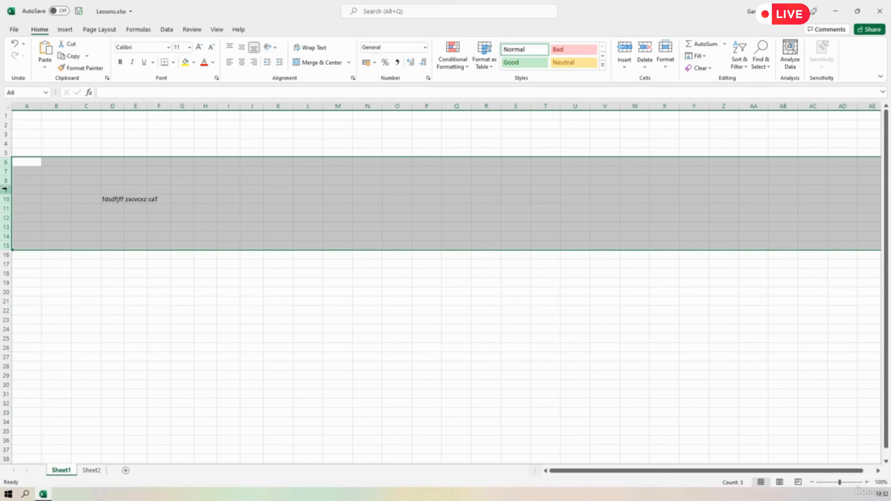
drag(6, 176, 6, 188)
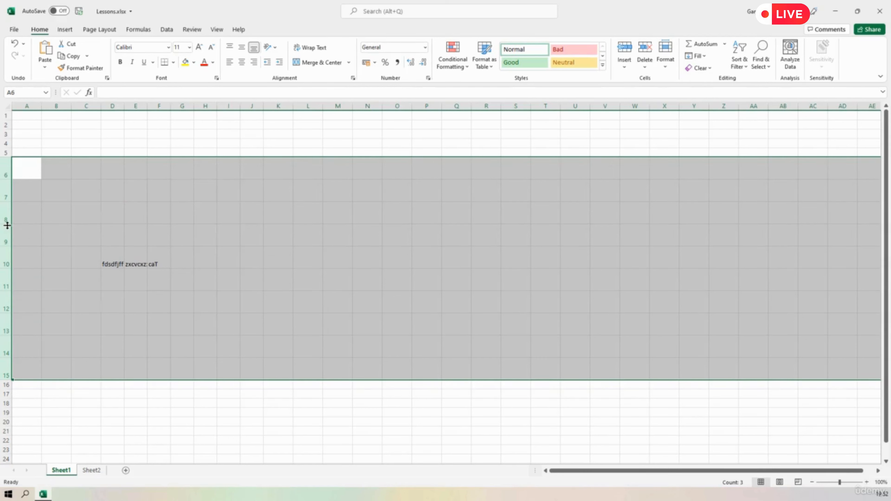
drag(7, 225, 7, 225)
double_click(7, 225)
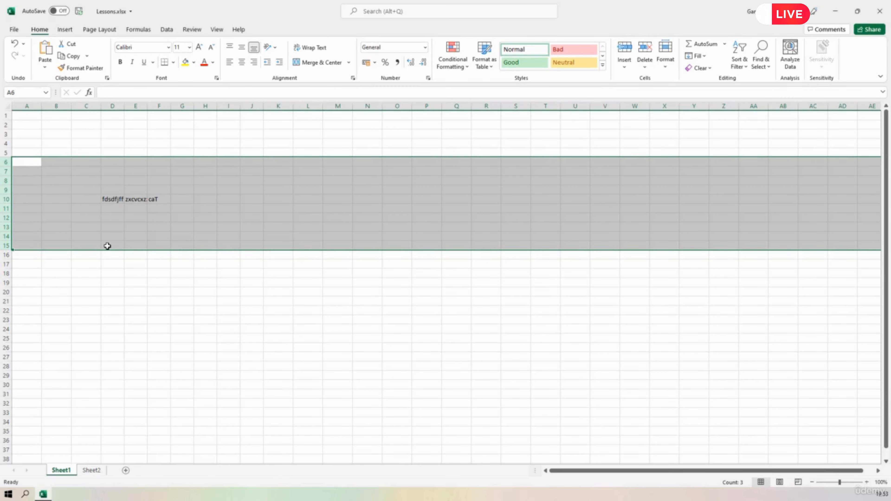
click(106, 271)
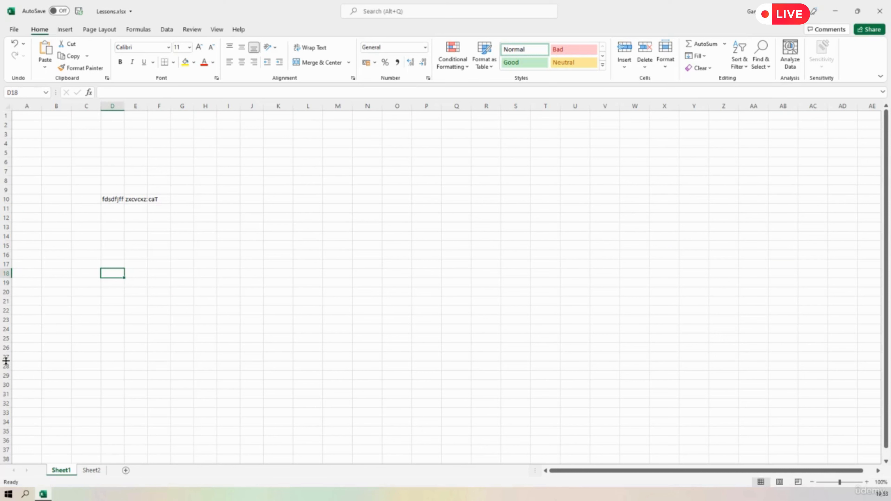
Make row 27 taller and AutoFit its height again, and widen the empty column L by hand.
drag(9, 361, 10, 373)
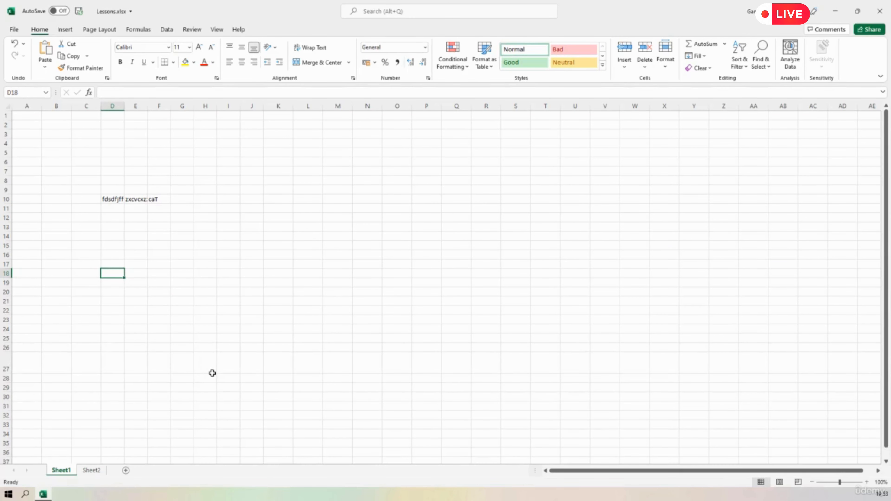
double_click(6, 372)
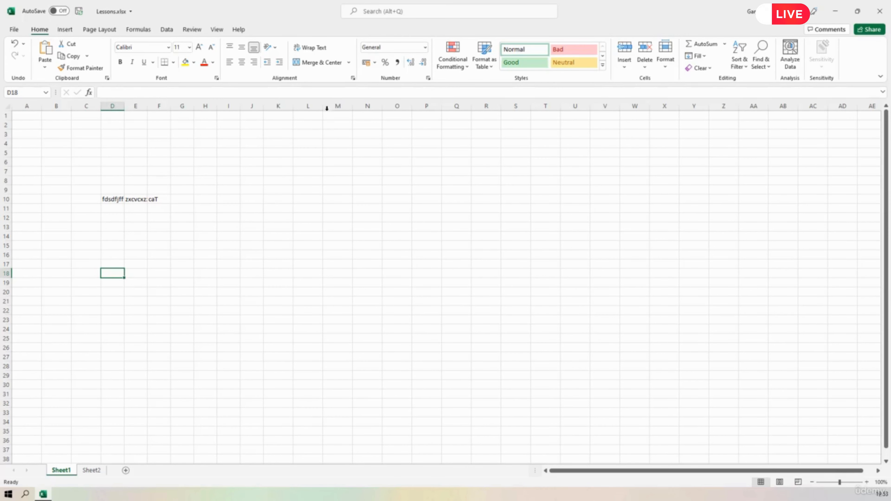
drag(323, 105, 347, 105)
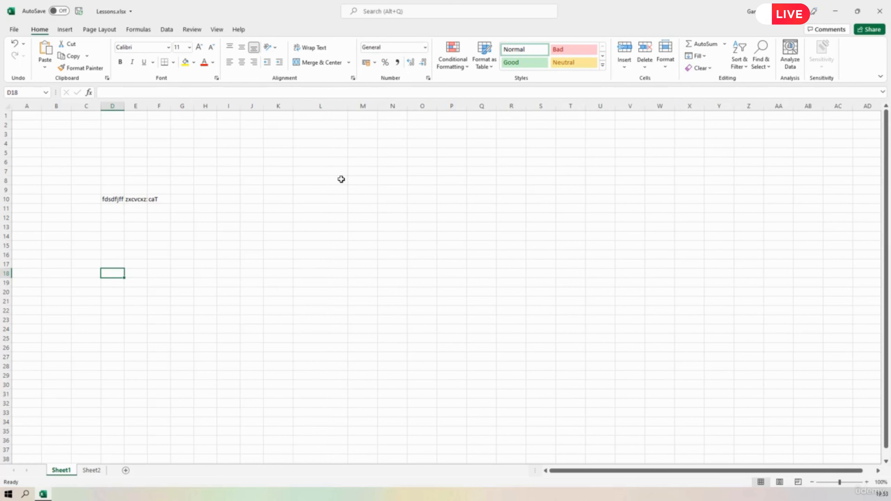
Select columns C to M and widen them together to one equal width.
click(86, 106)
drag(145, 110, 378, 105)
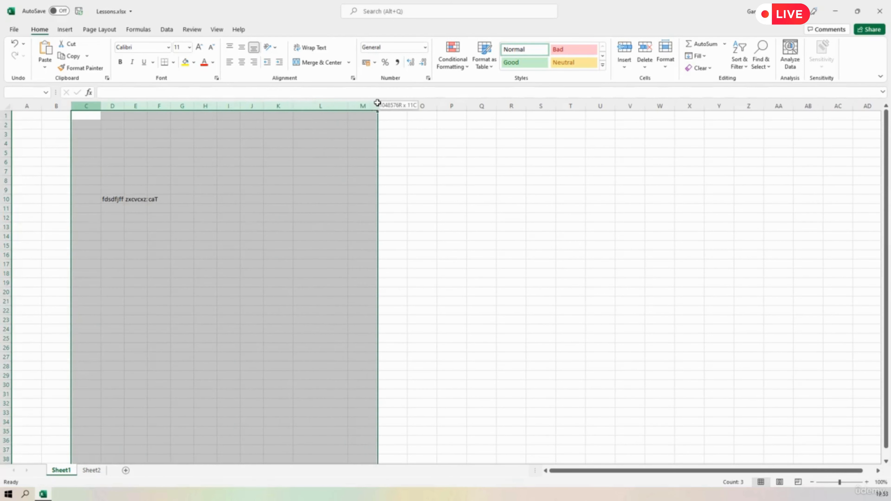
drag(295, 106, 309, 105)
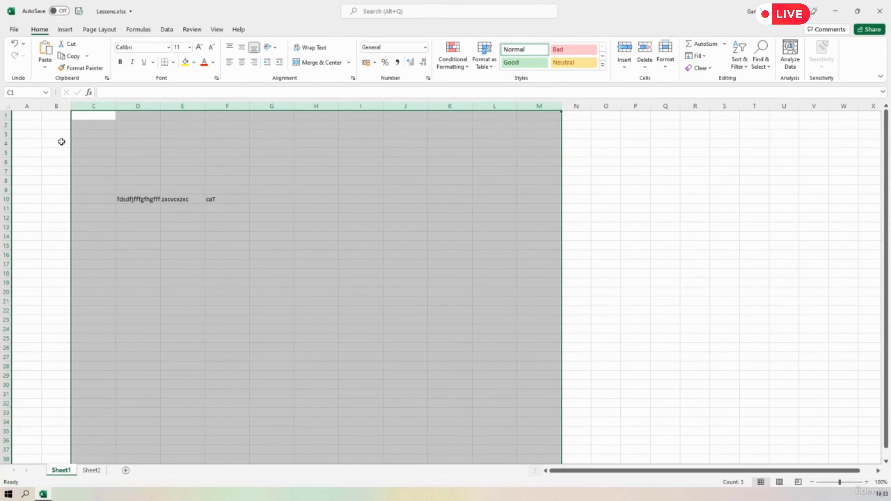
Make rows 2 to 9 taller together, increase row 1's height to nearly match, and select cell B1.
drag(6, 124, 6, 200)
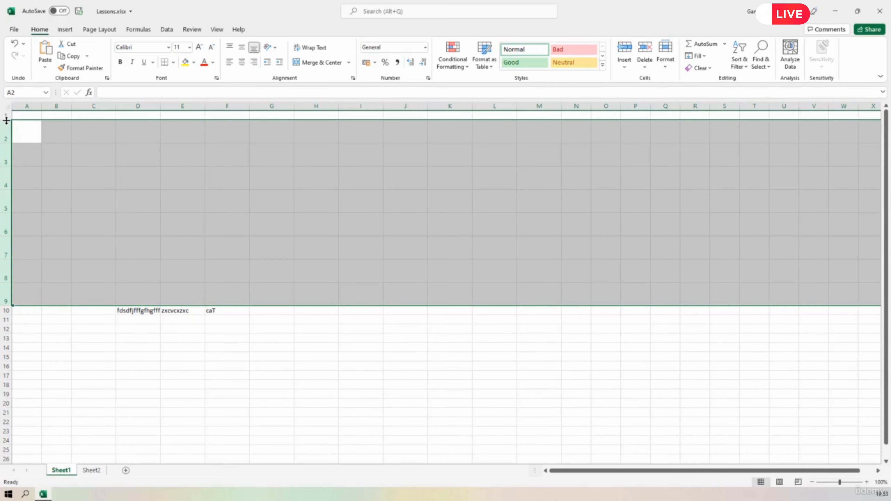
drag(6, 120, 6, 135)
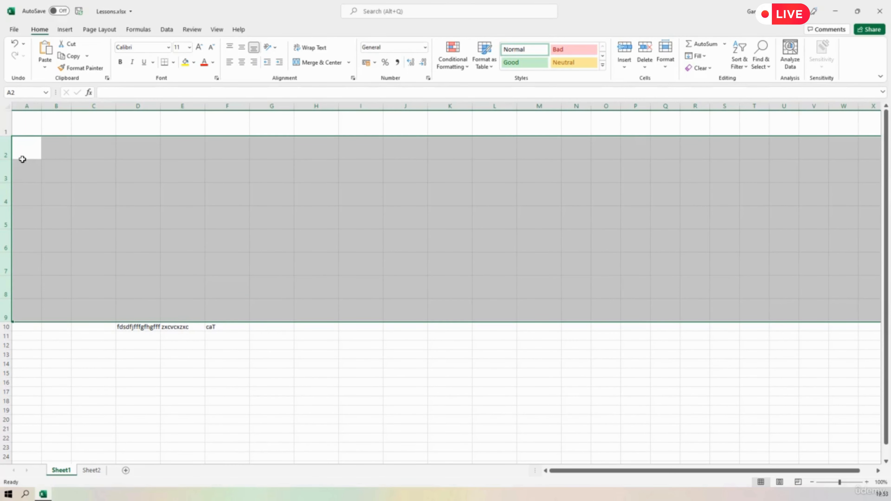
click(53, 127)
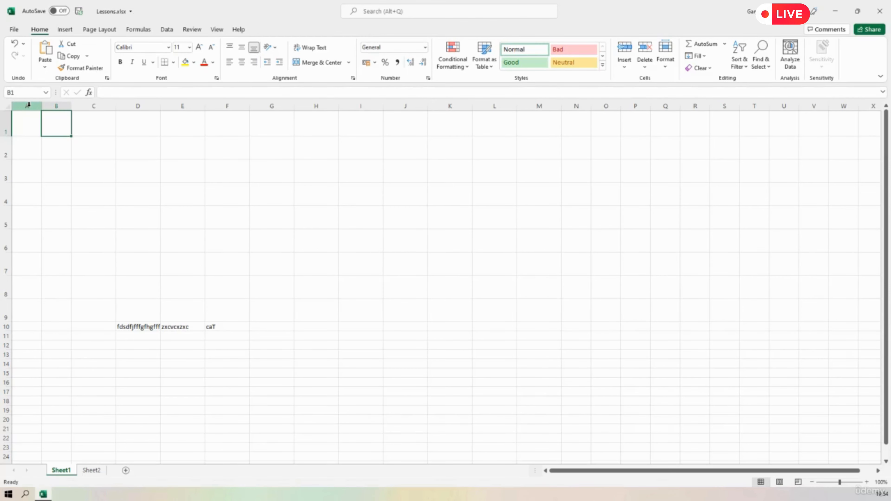
Select columns A to H, clear that selection, and select the range of columns from A to X before deselecting at cell R2.
drag(28, 104, 328, 106)
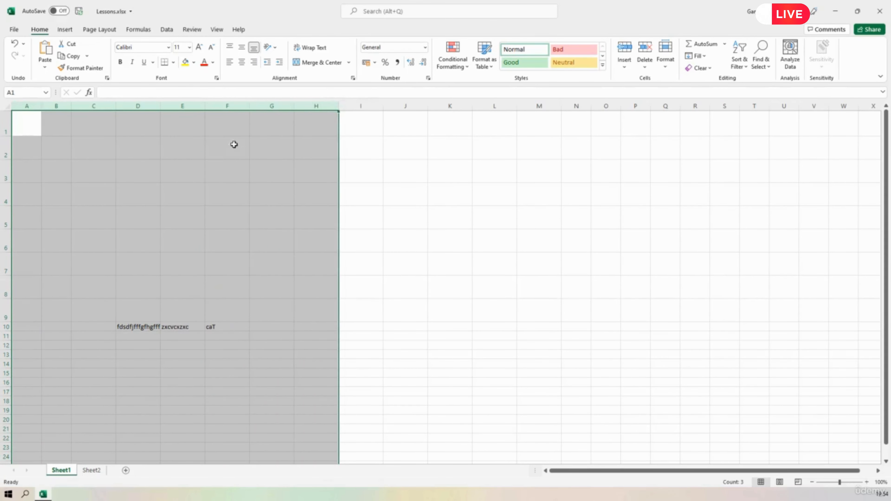
click(439, 211)
click(30, 107)
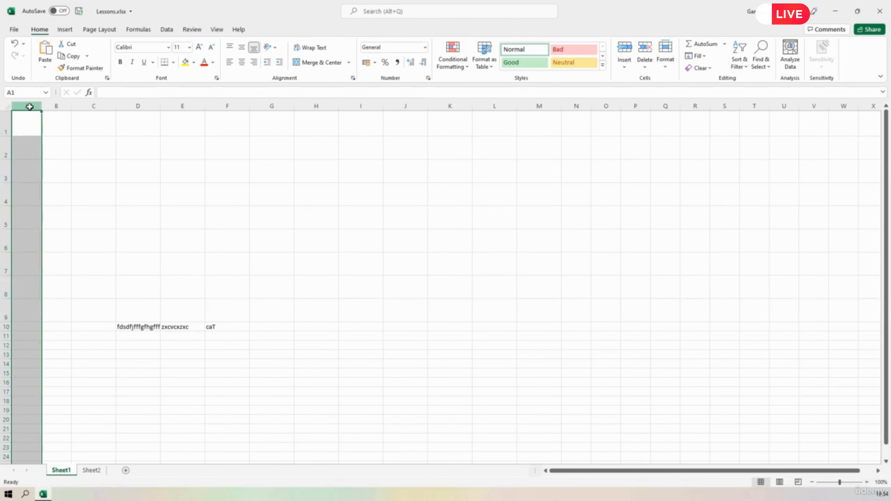
shift+click(869, 107)
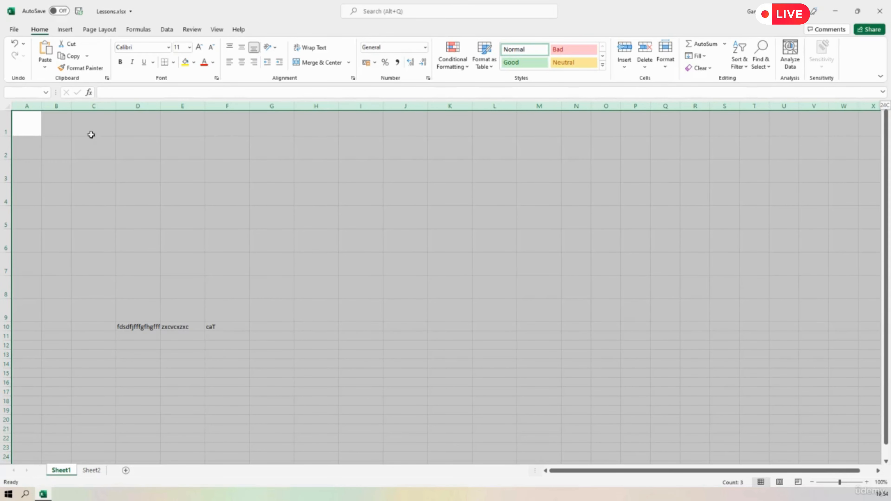
click(685, 151)
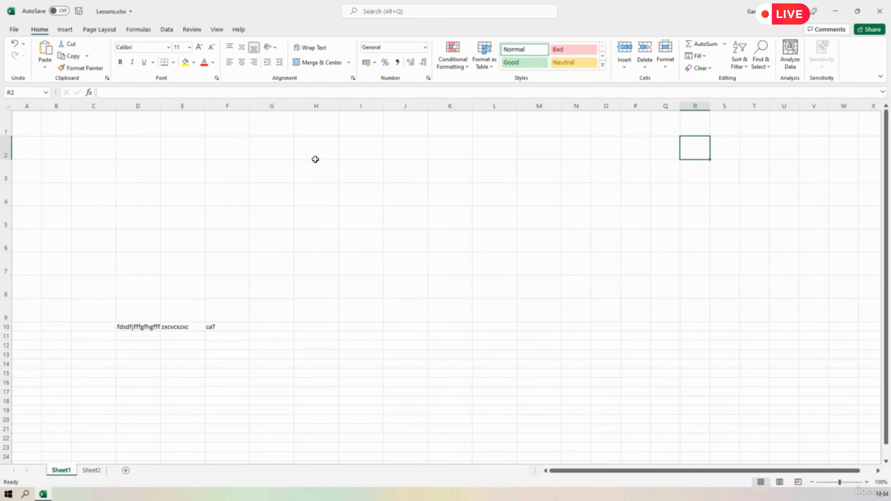
Select the entire sheet and give all columns one equal width and all rows one equal height.
click(5, 105)
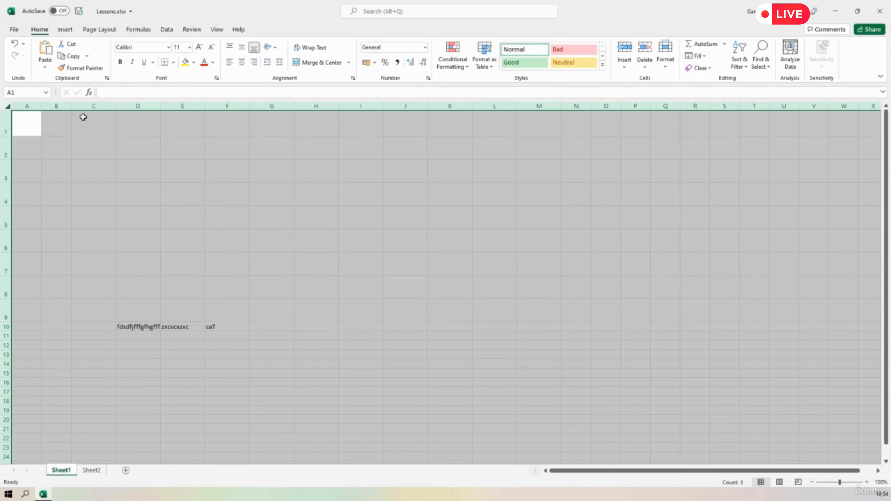
drag(115, 106, 108, 106)
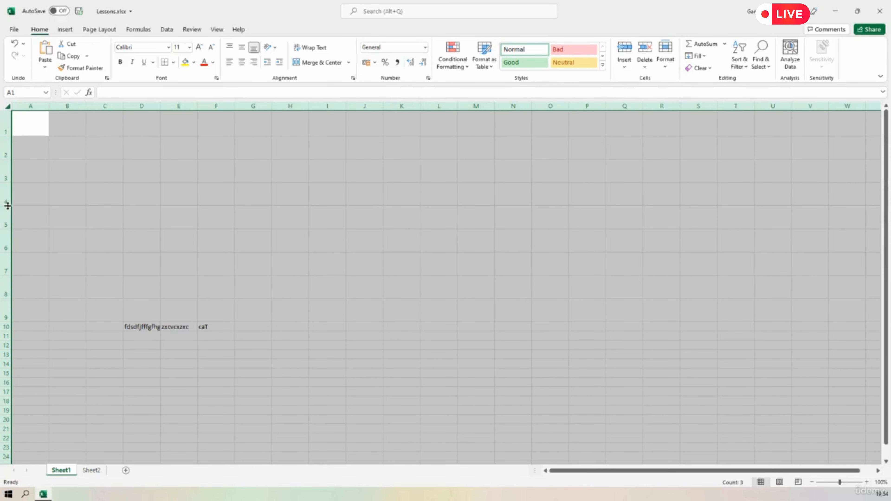
drag(5, 205, 5, 201)
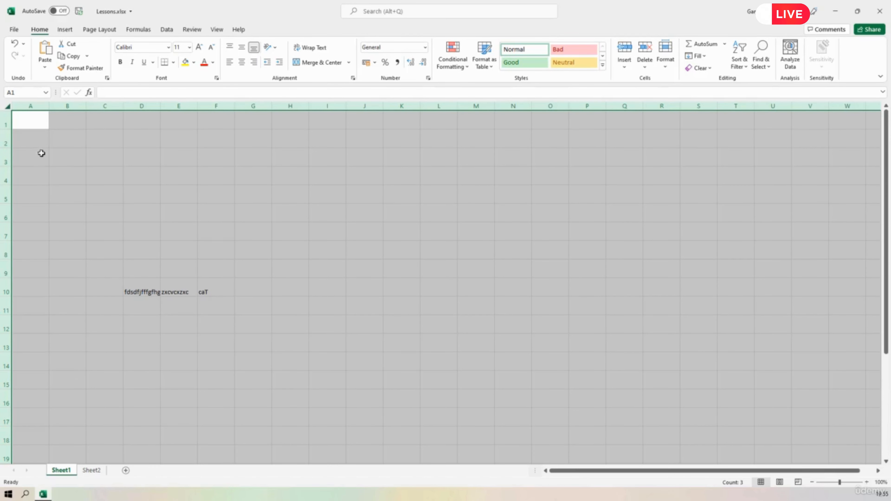
Compare the cell sizes on Sheet2, return to Sheet1, and deselect everything by choosing cell E5.
click(96, 471)
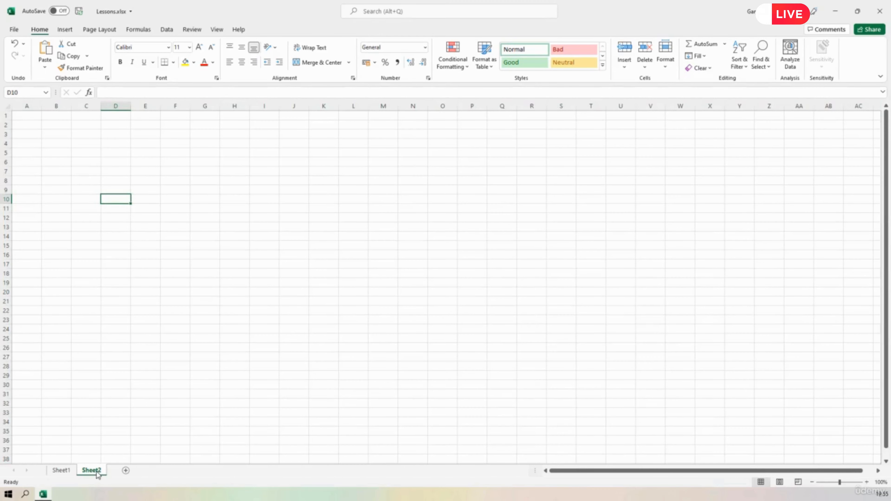
click(61, 470)
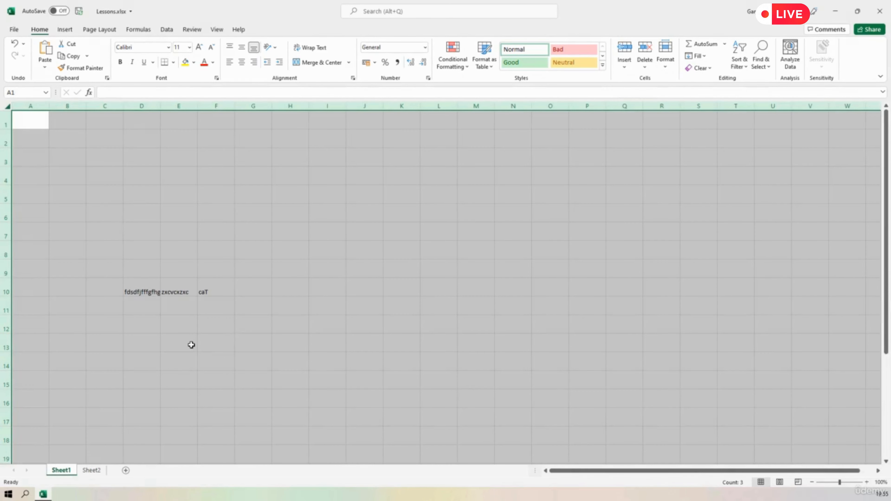
click(180, 193)
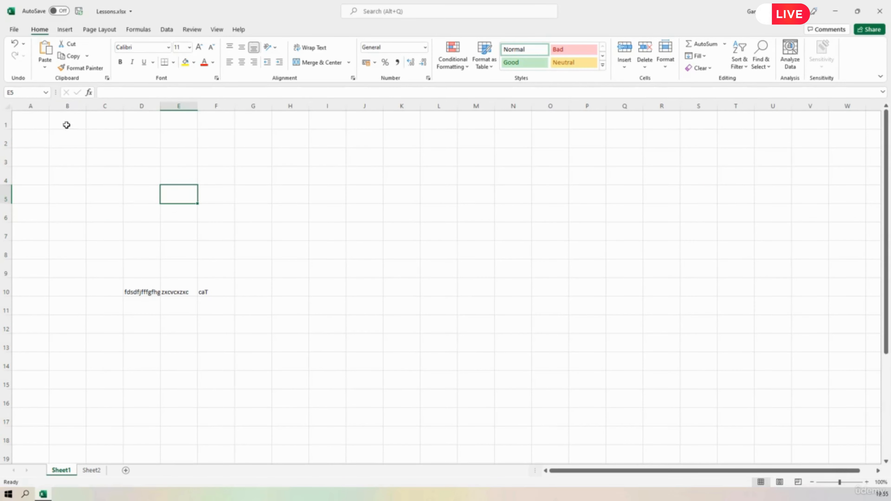
Select the entire sheet, narrow all columns equally, and choose cell C3.
click(7, 106)
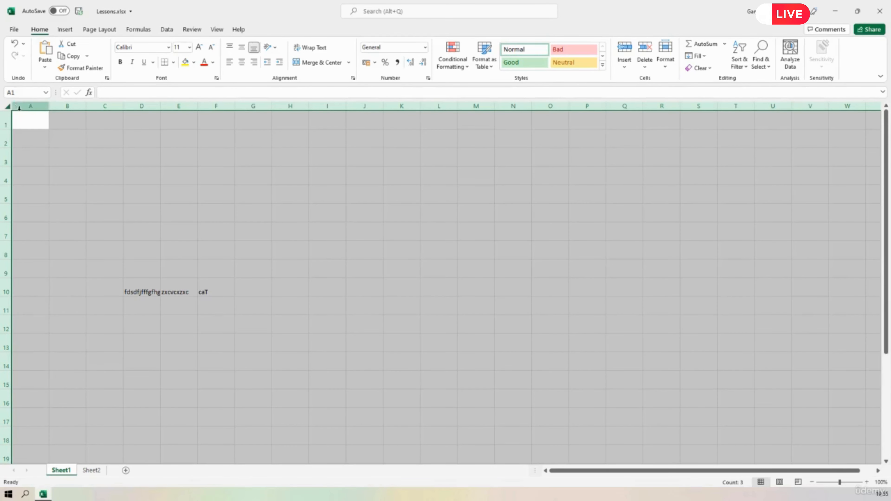
drag(48, 106, 37, 111)
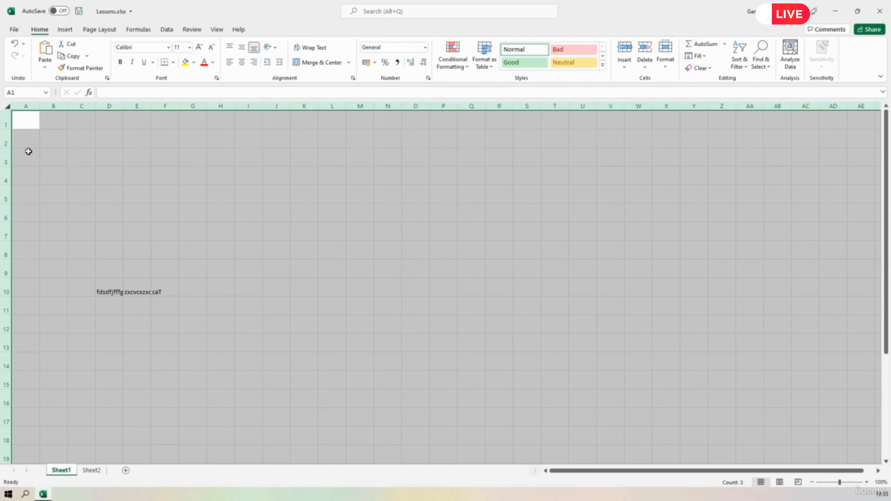
click(77, 155)
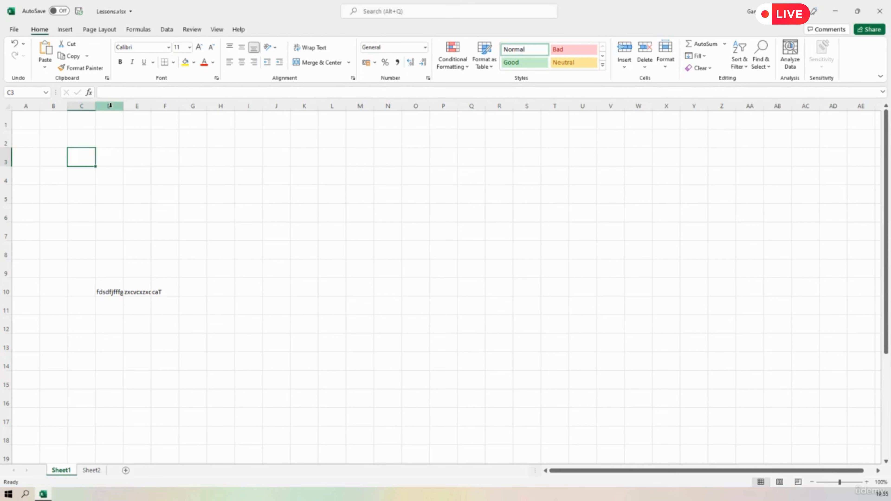
Widen column D slightly beyond its long text in D10, and make row 9 taller.
drag(122, 107, 160, 106)
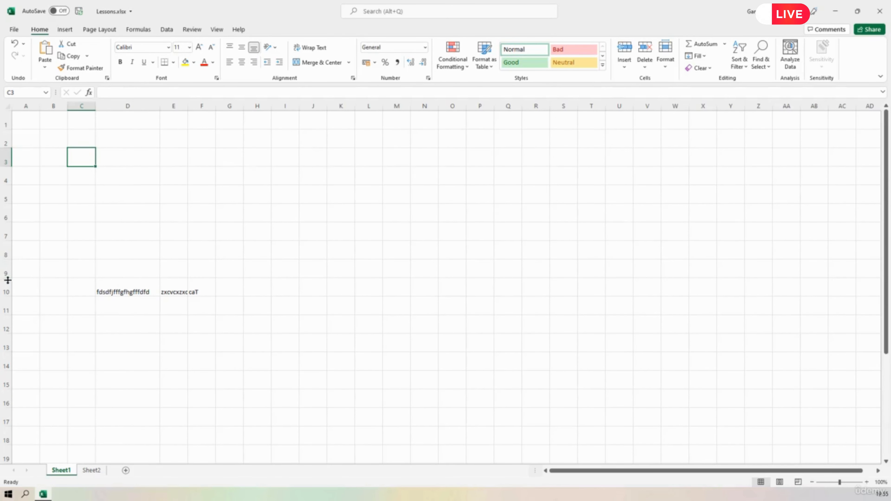
drag(8, 281, 7, 298)
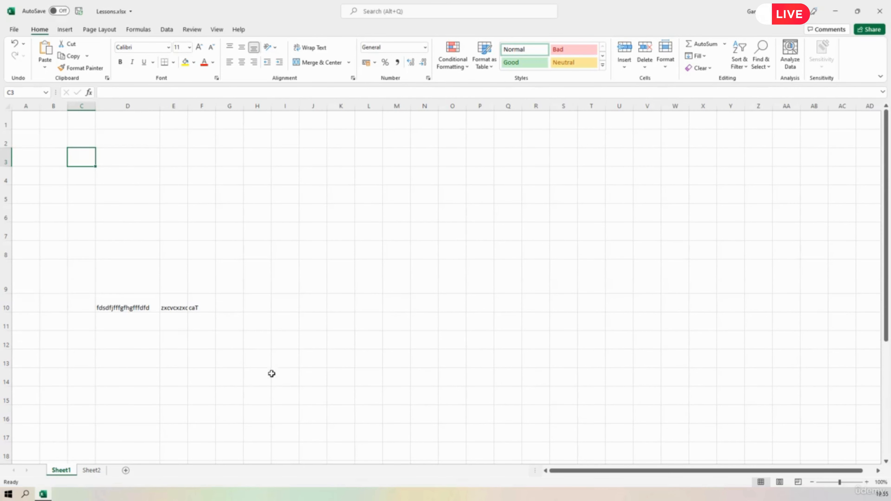
Give columns C to J one equal width, and AutoFit the height of rows 2 to 11.
mouse_move(80, 107)
mouse_down()
mouse_move(313, 105)
mouse_move(271, 106)
mouse_move(278, 106)
mouse_up()
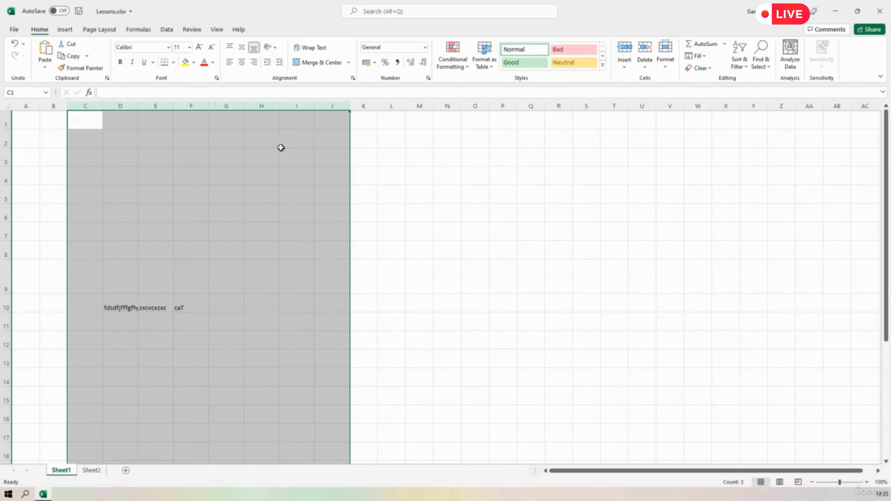
drag(5, 142, 6, 308)
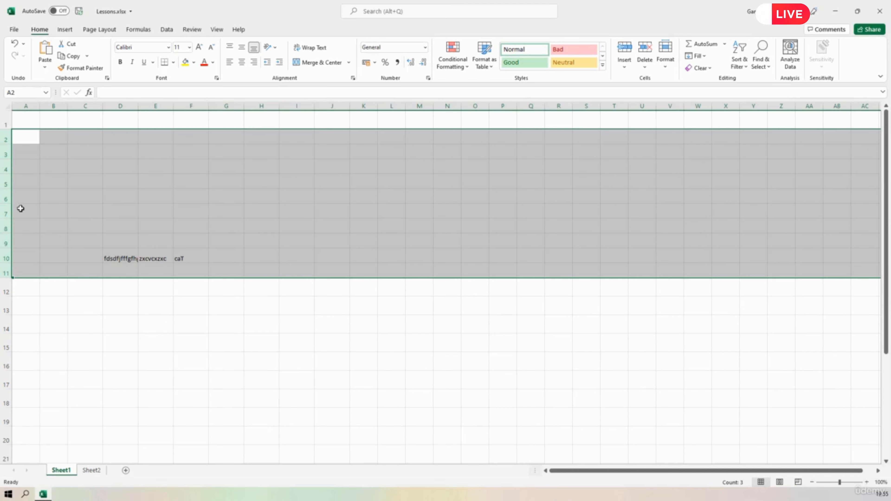
double_click(5, 203)
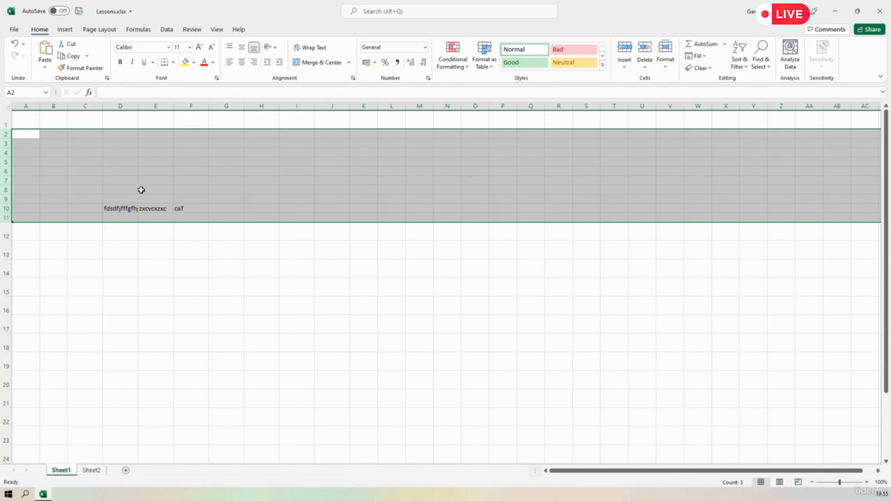
AutoFit the widths of columns C to H to their contents and select these columns again.
drag(88, 107, 245, 104)
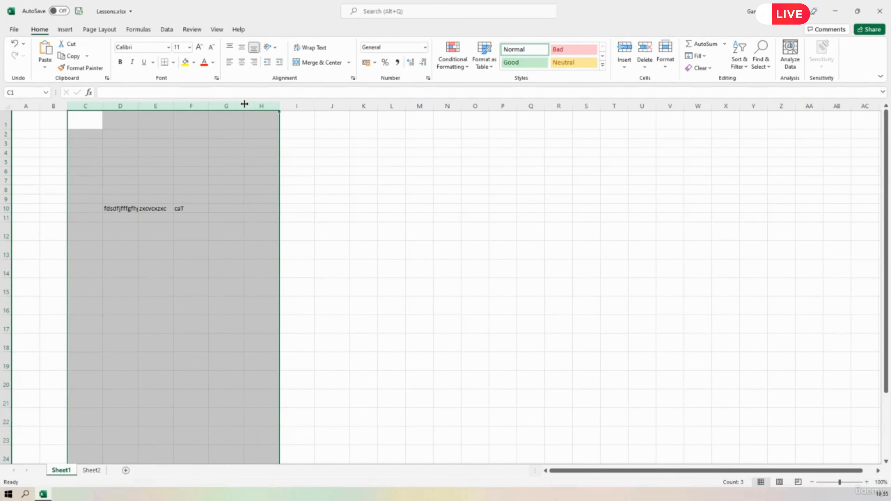
double_click(245, 103)
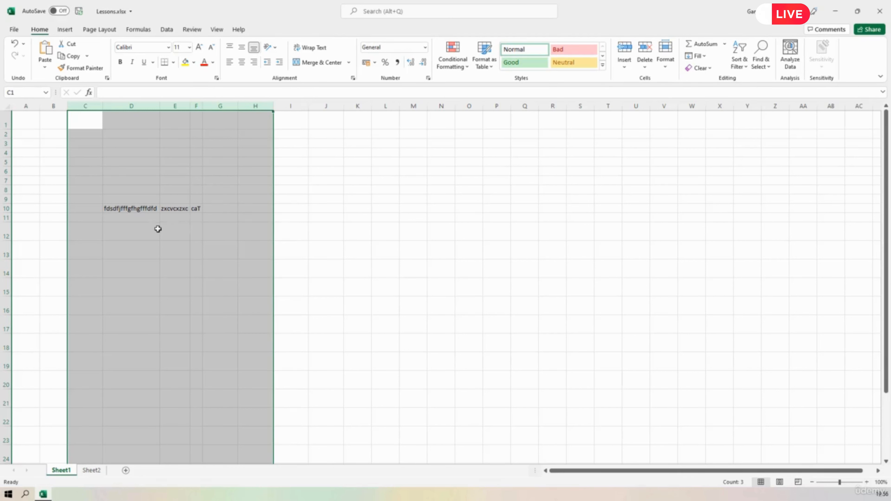
drag(85, 106, 246, 105)
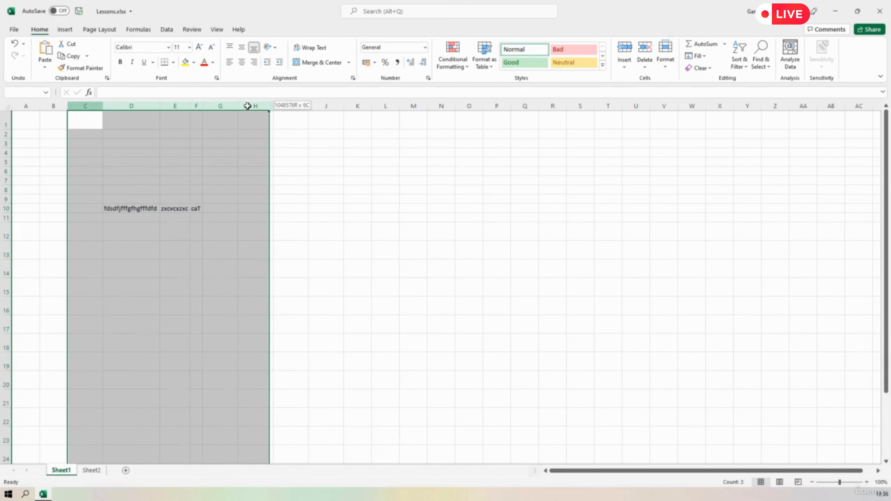